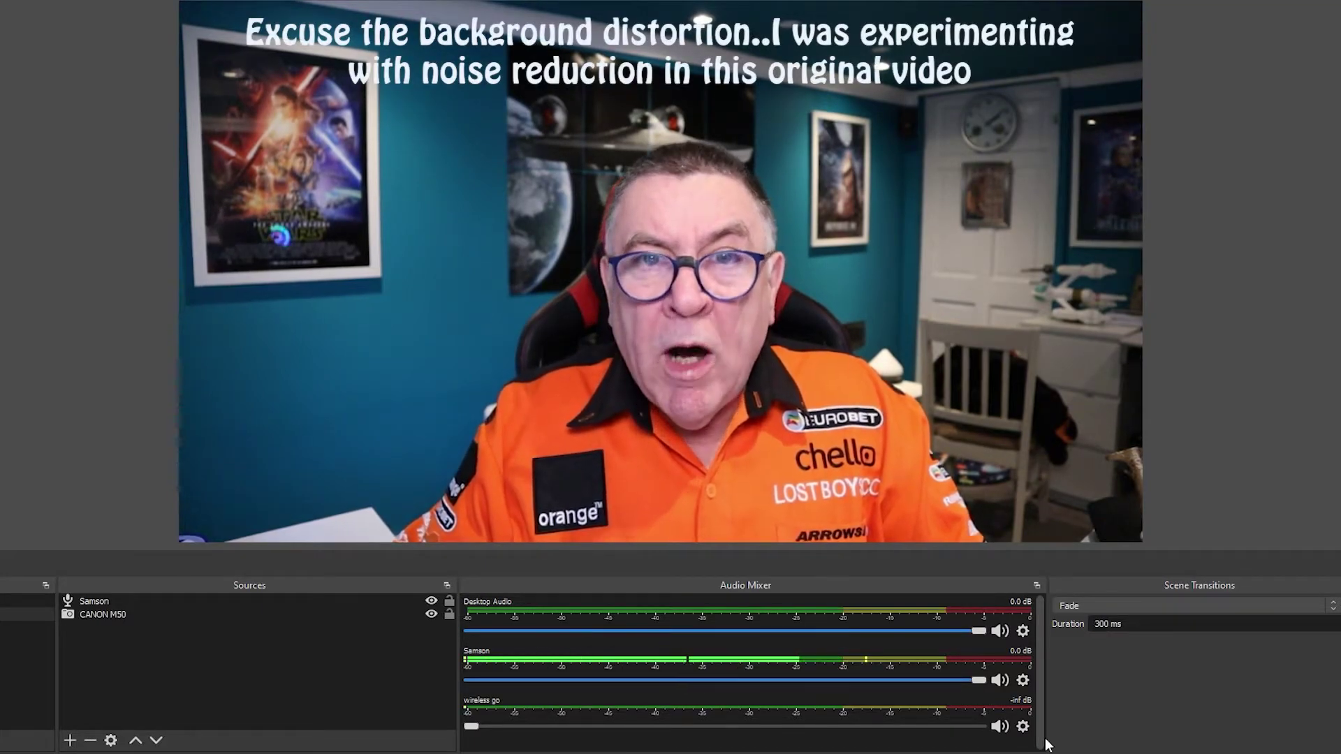
# - Open Advanced Audio Properties from Samson's mixer menu, move the dialog, and nudge Samson's volume down
pyautogui.click(1023, 680)
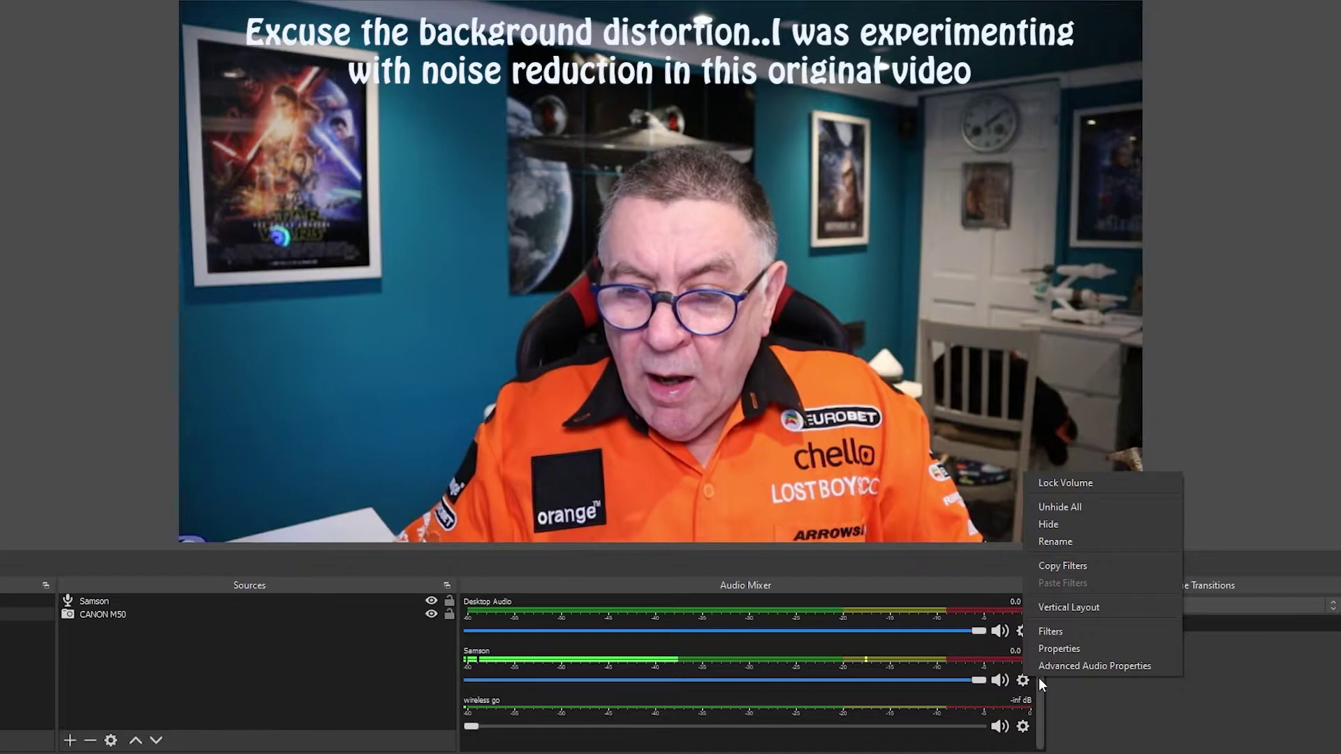
pyautogui.click(1078, 668)
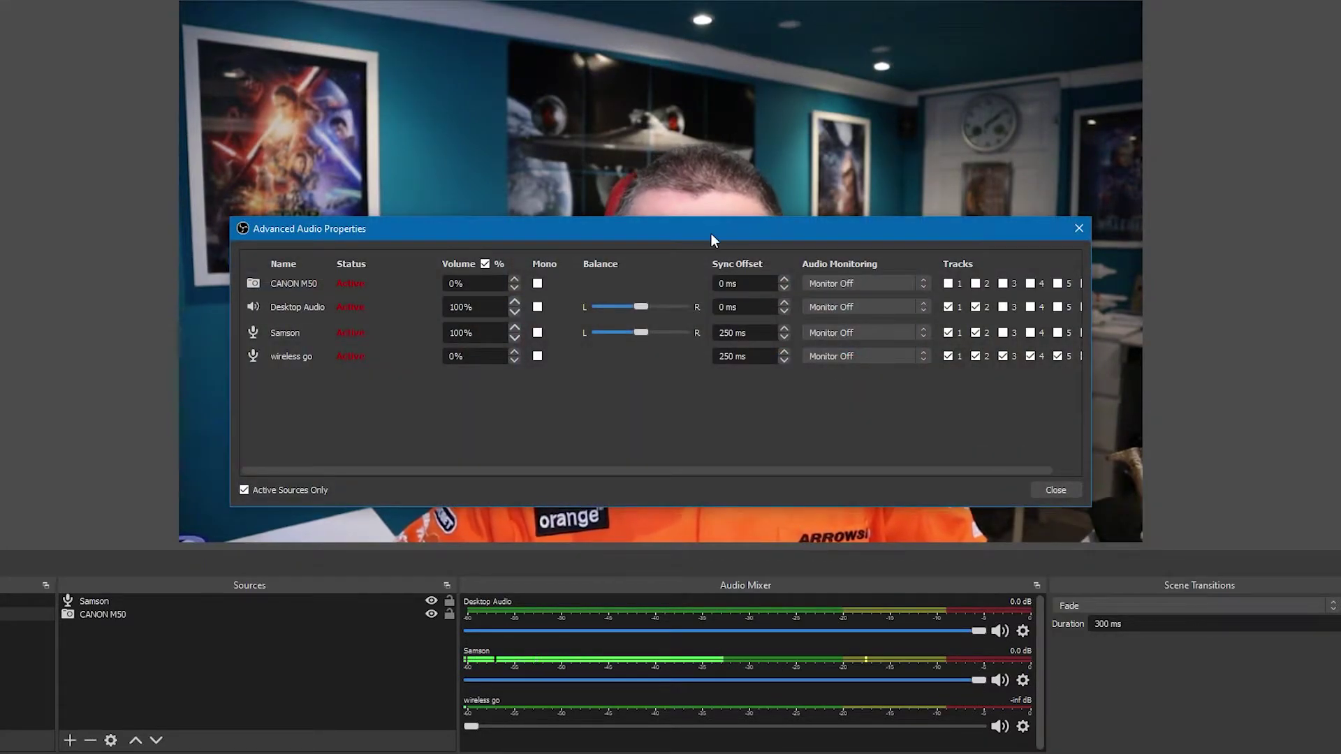
pyautogui.moveTo(710, 232)
pyautogui.mouseDown()
pyautogui.moveTo(889, 88)
pyautogui.moveTo(494, 154)
pyautogui.mouseUp()
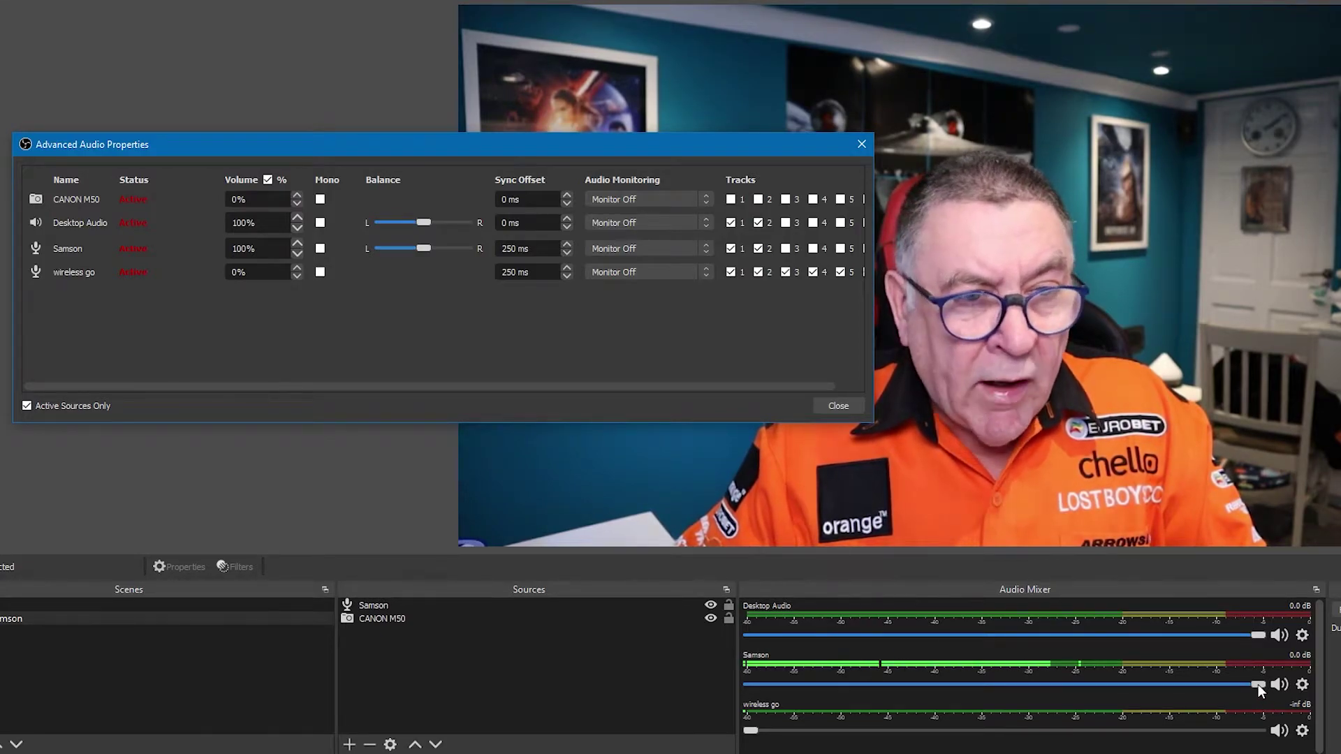
pyautogui.moveTo(1258, 684); pyautogui.dragTo(1288, 691)
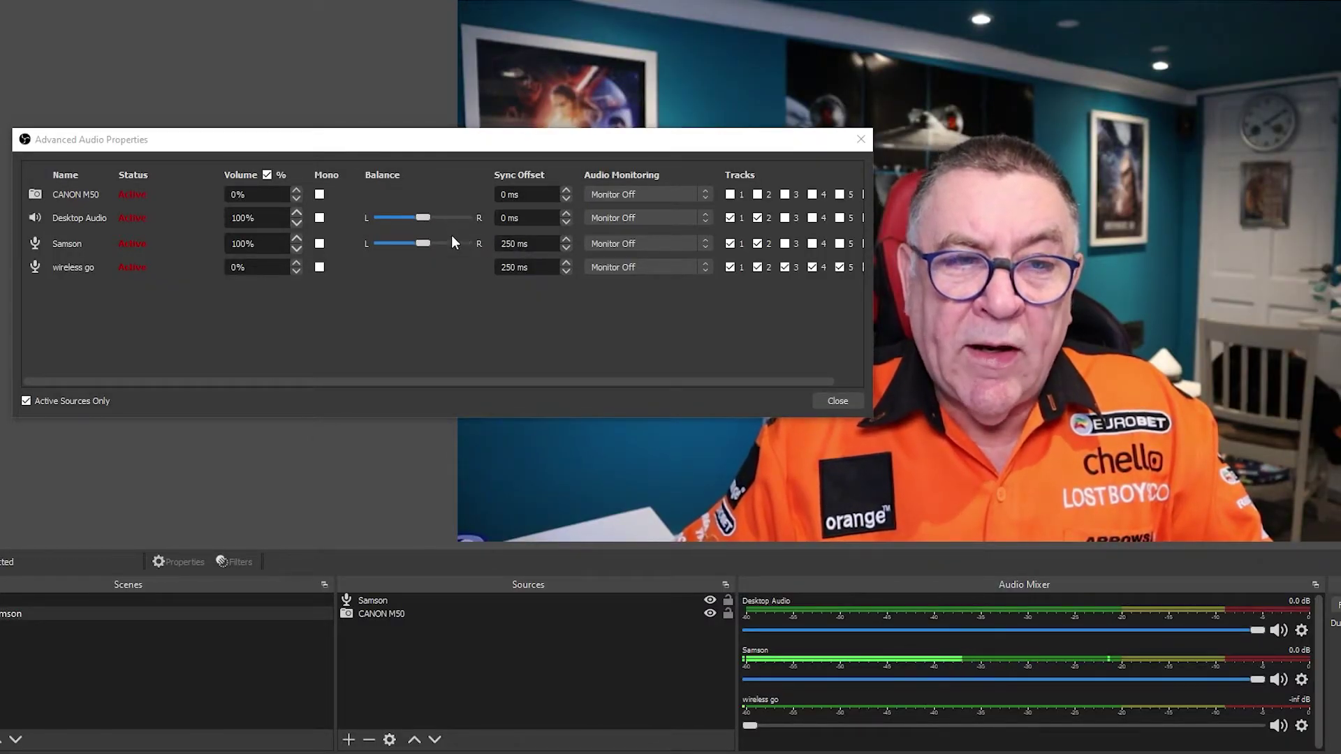
# - Edit the Samson microphone's Sync Offset field to read 250 ms
pyautogui.click(521, 247)
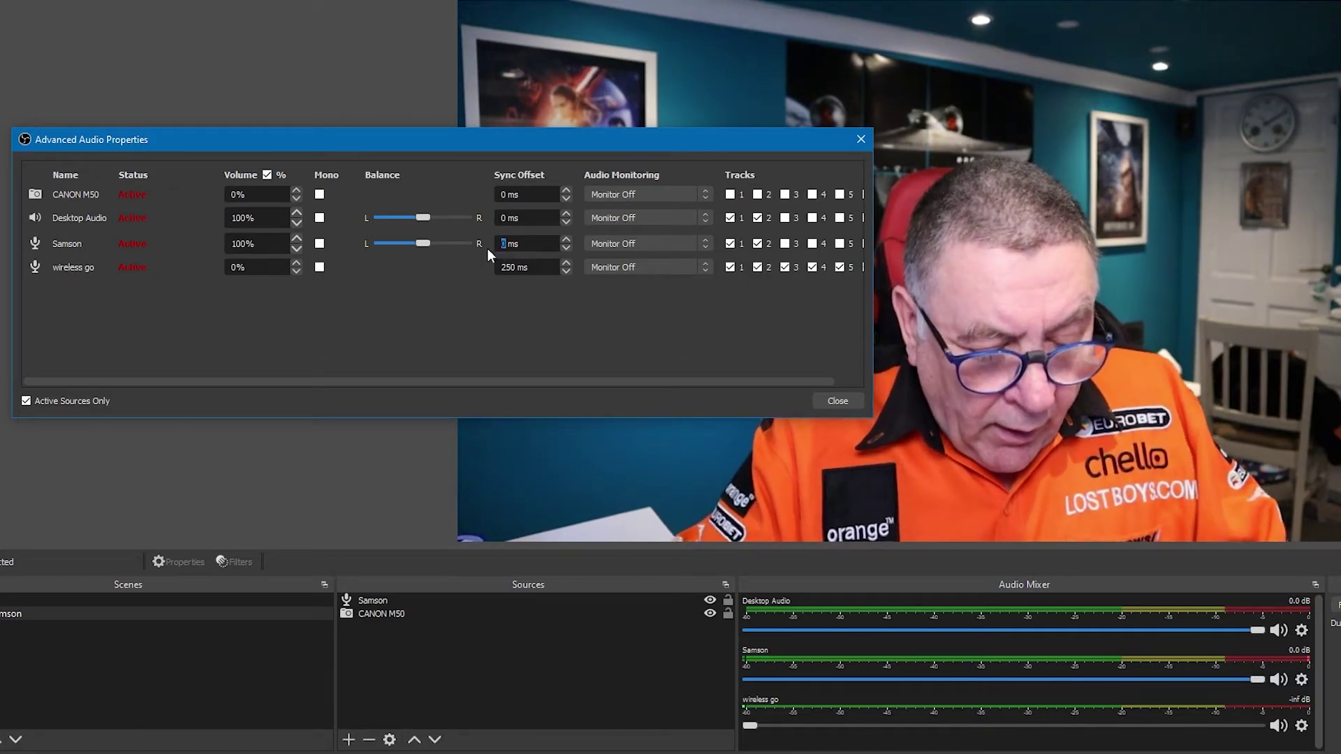
pyautogui.write('250')
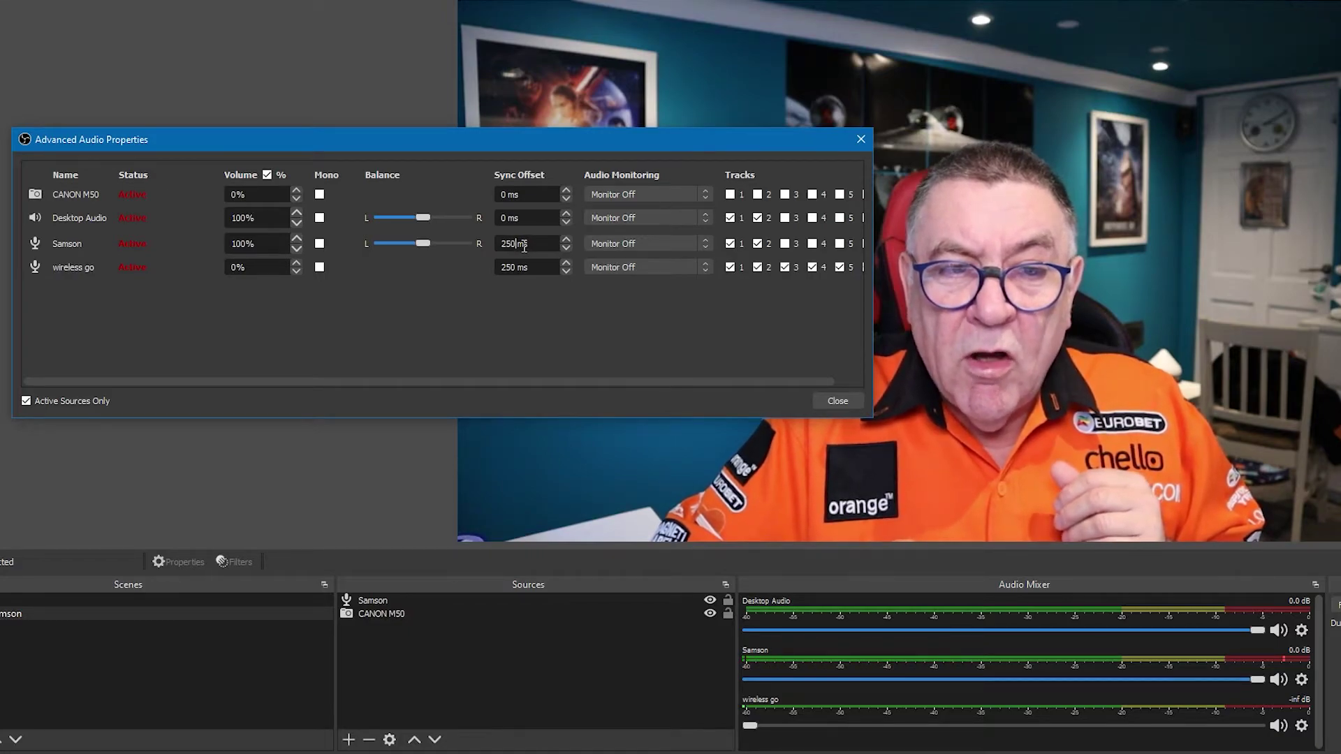
# - Select the Samson Sync Offset value and retype it as 250 ms
pyautogui.click(523, 244)
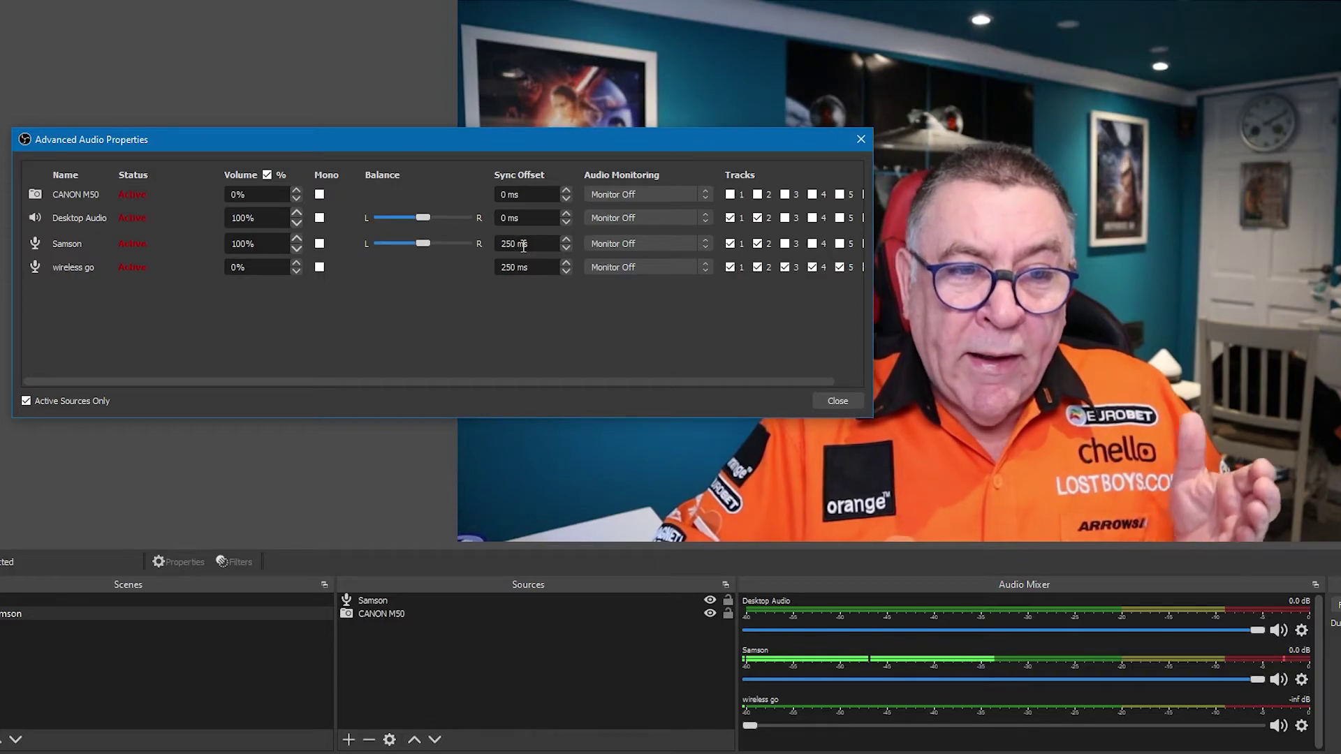
pyautogui.moveTo(513, 244); pyautogui.dragTo(494, 245)
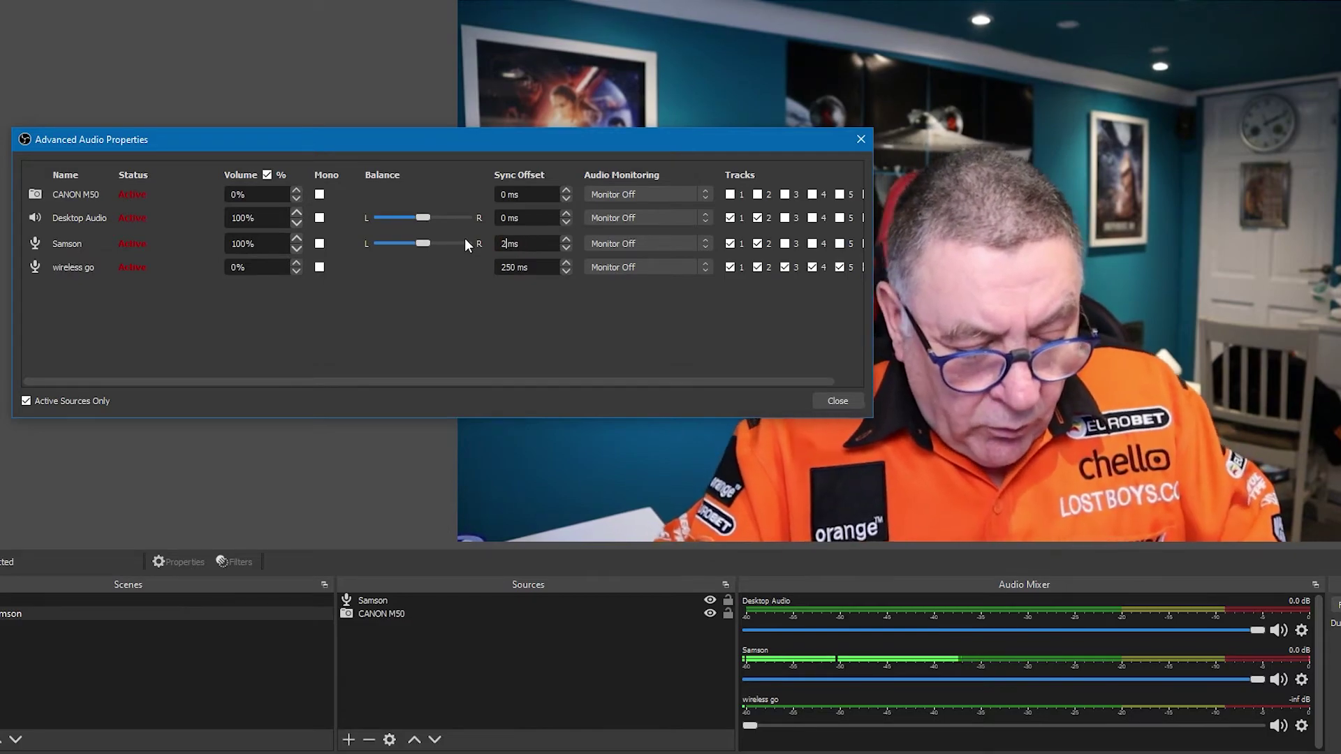
pyautogui.write('250')
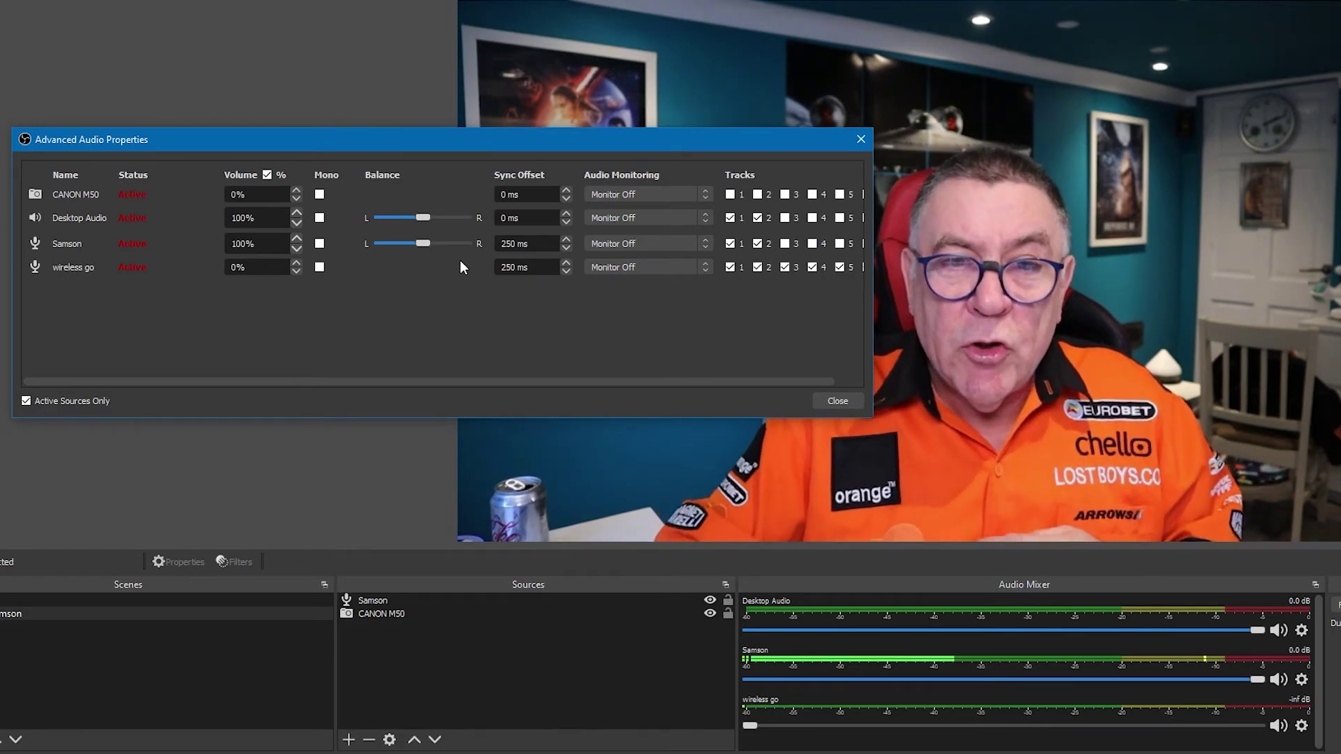
# - Close the Advanced Audio Properties dialog, returning to the main OBS window
pyautogui.click(863, 139)
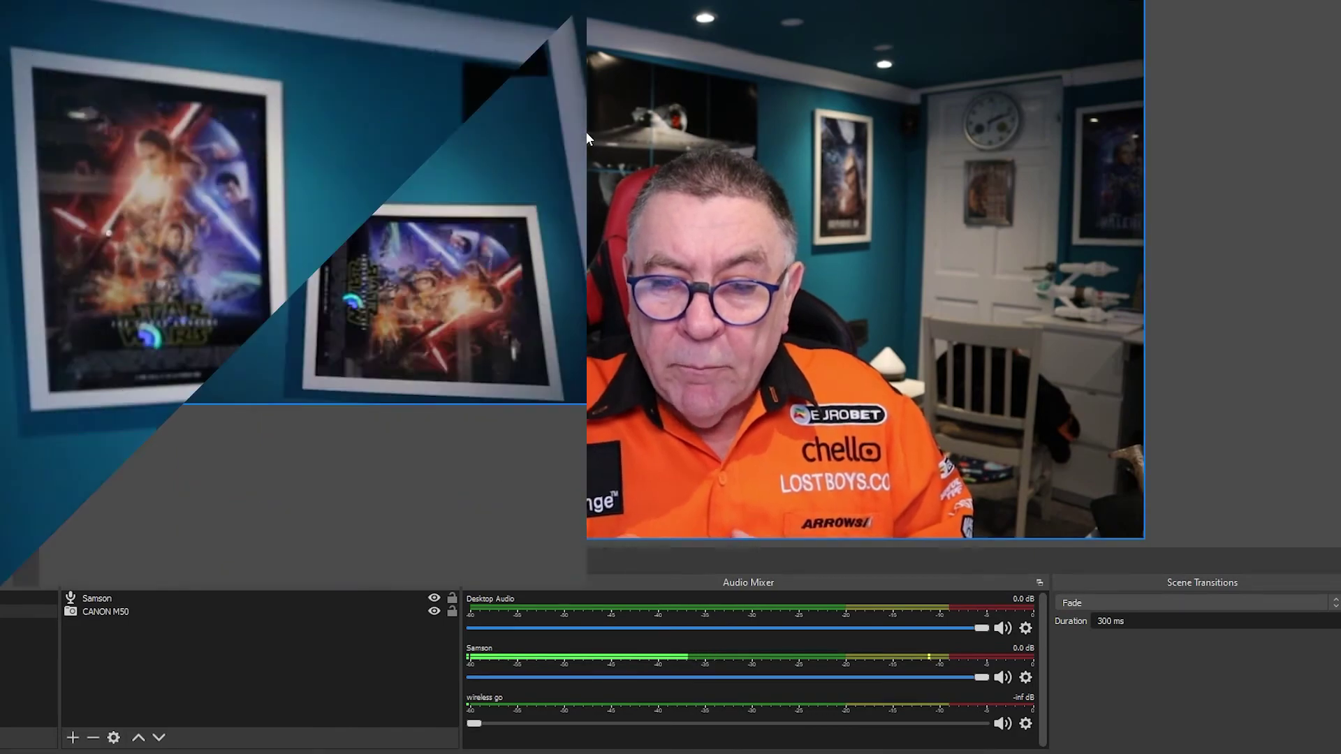